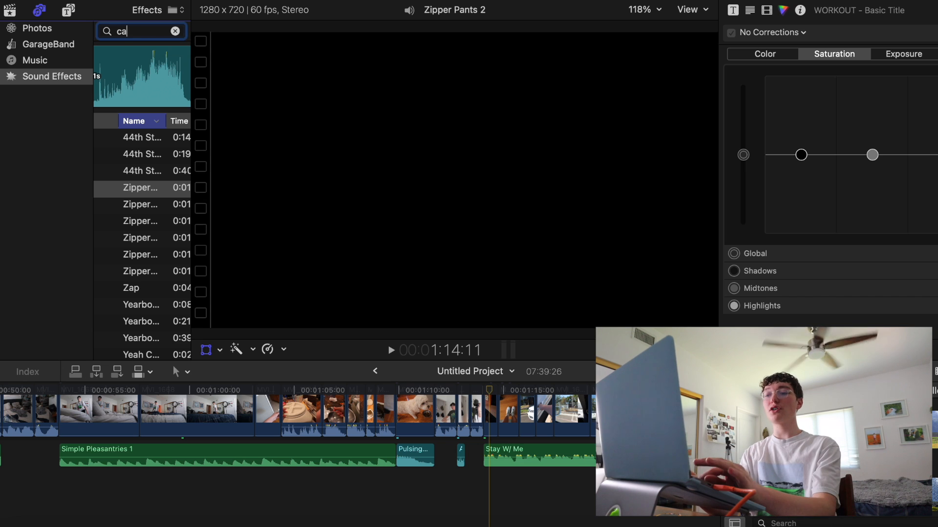
# Search the sound effects for "cartoon" and browse the matching sounds
pyautogui.write('on')
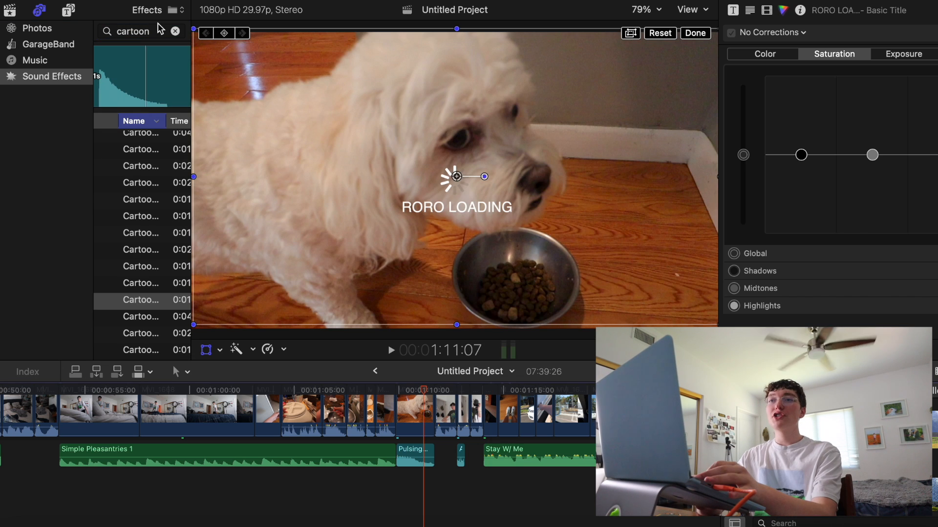
pyautogui.scroll(-5, 134, 212)
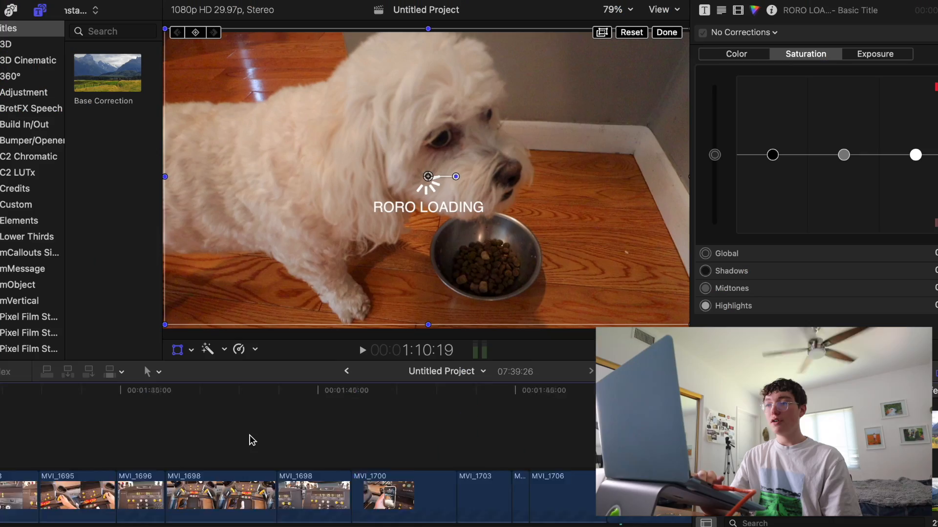
# Find the Fisheye effect among the video effects and apply it to the MVI_1708 clip at about 1:58
pyautogui.hscroll(3, 251, 437)
pyautogui.hscroll(5, 364, 416)
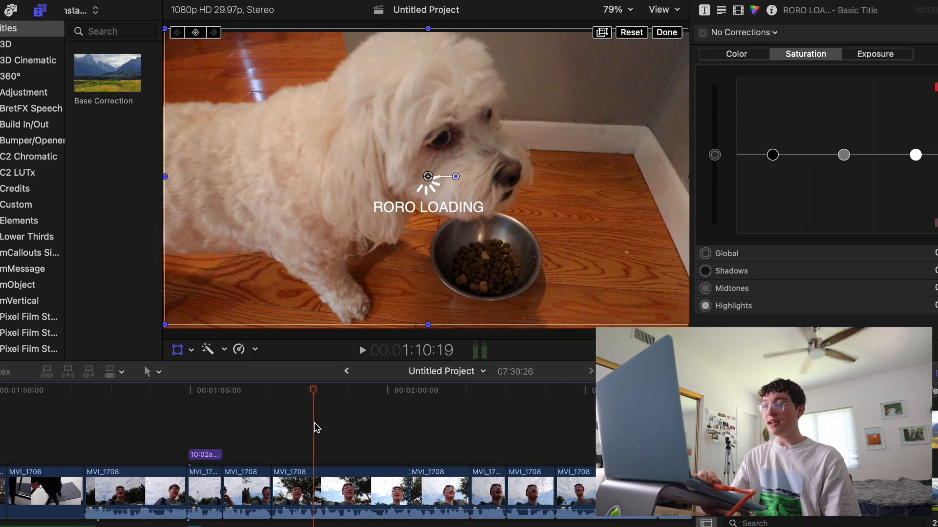
pyautogui.click(314, 423)
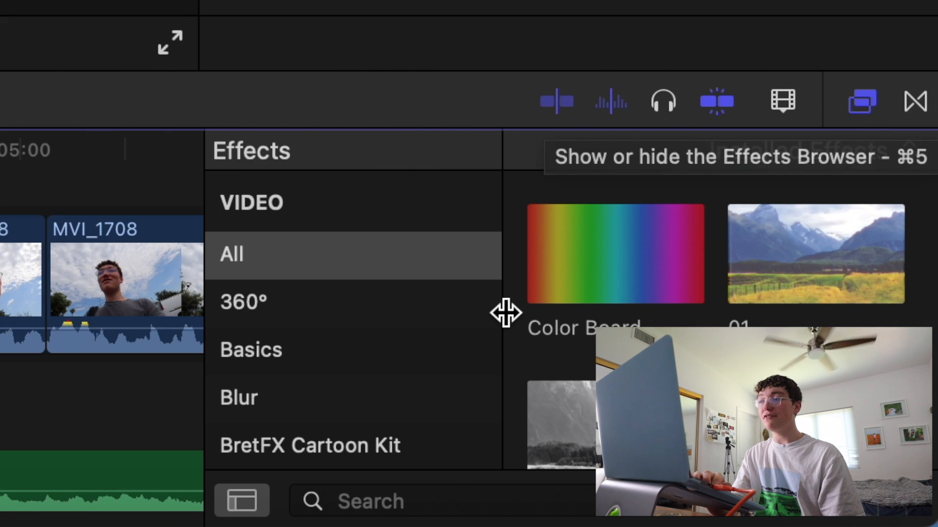
pyautogui.scroll(-2, 262, 320)
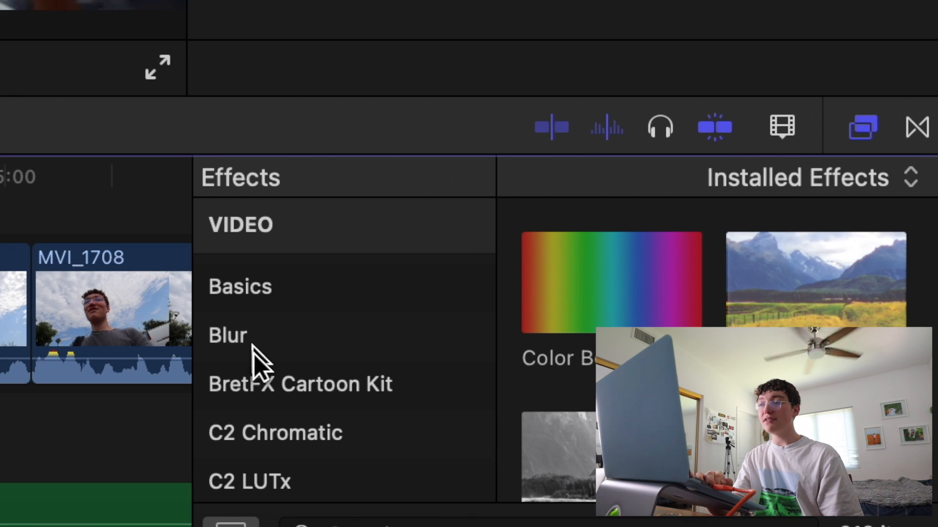
pyautogui.scroll(-8, 251, 435)
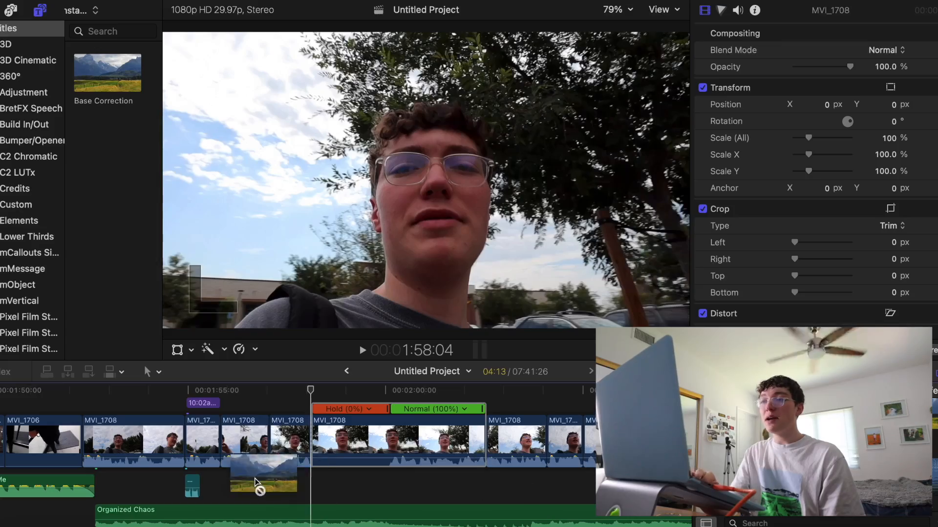
pyautogui.moveTo(255, 483); pyautogui.dragTo(350, 440)
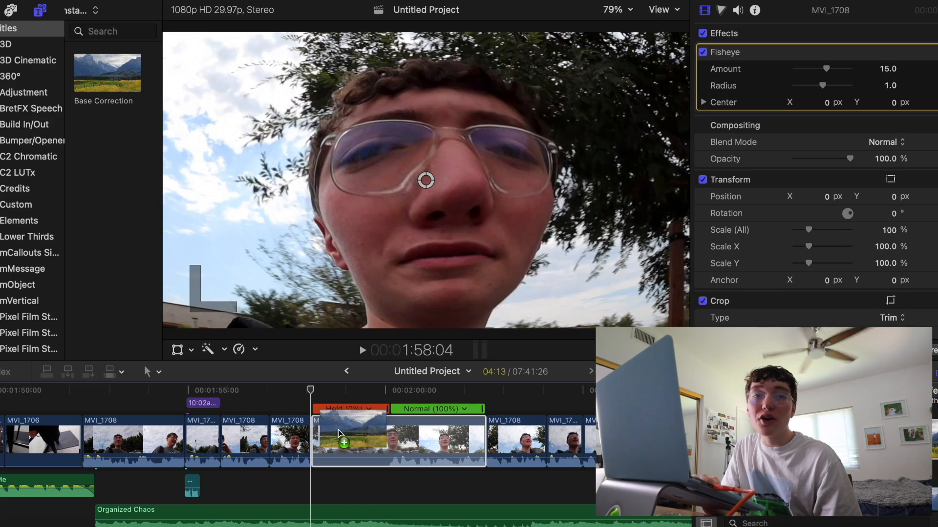
# Apply a Shape Mask to the MVI_1708 clip, set its curvature to 6.51 %, and preview the playback
pyautogui.moveTo(338, 430); pyautogui.dragTo(338, 429)
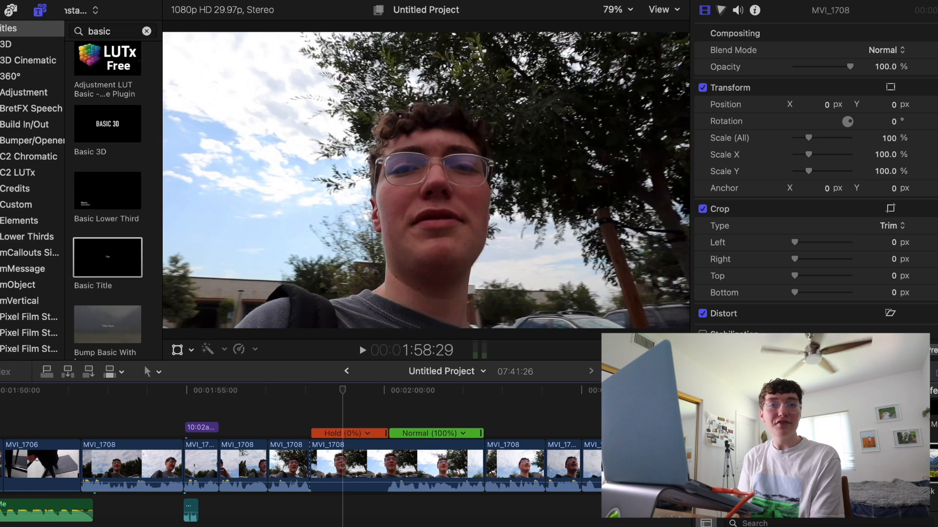
pyautogui.moveTo(910, 463); pyautogui.dragTo(335, 454)
pyautogui.moveTo(814, 85); pyautogui.dragTo(796, 85)
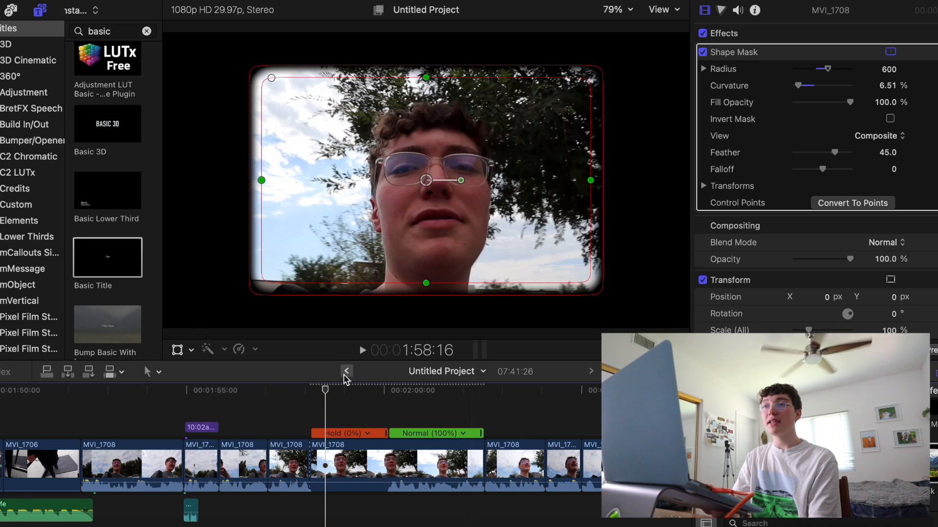
pyautogui.press('space')
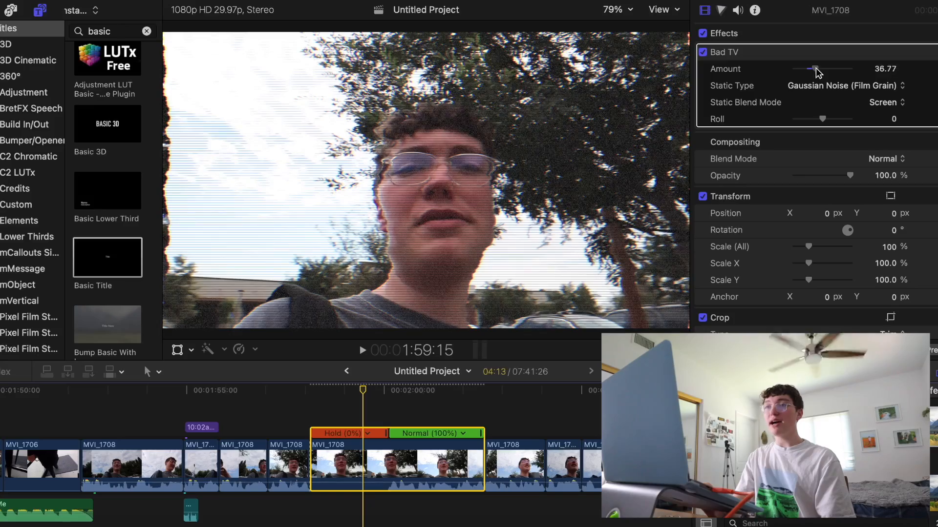
# Set the Bad TV effect's amount to 100 and split a short piece off the start of the MVI_1708 clip
pyautogui.moveTo(818, 72); pyautogui.dragTo(863, 75)
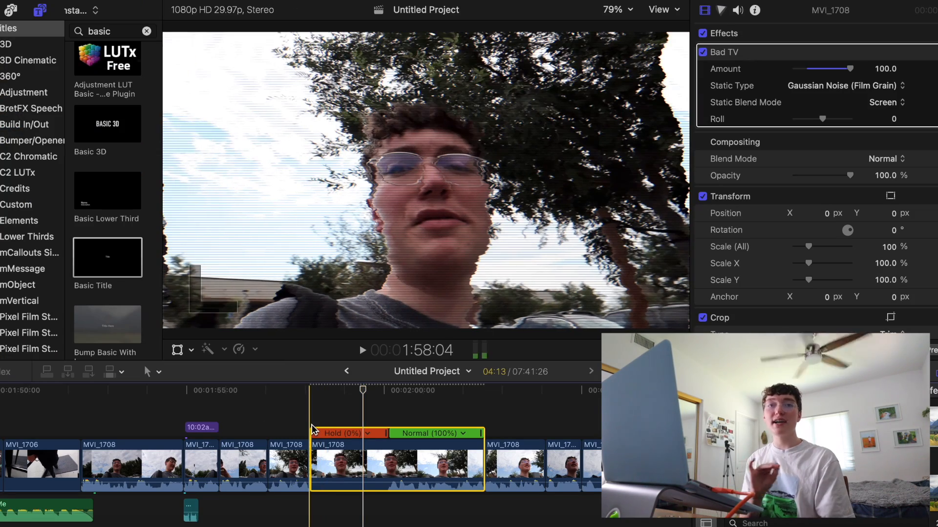
pyautogui.click(312, 413)
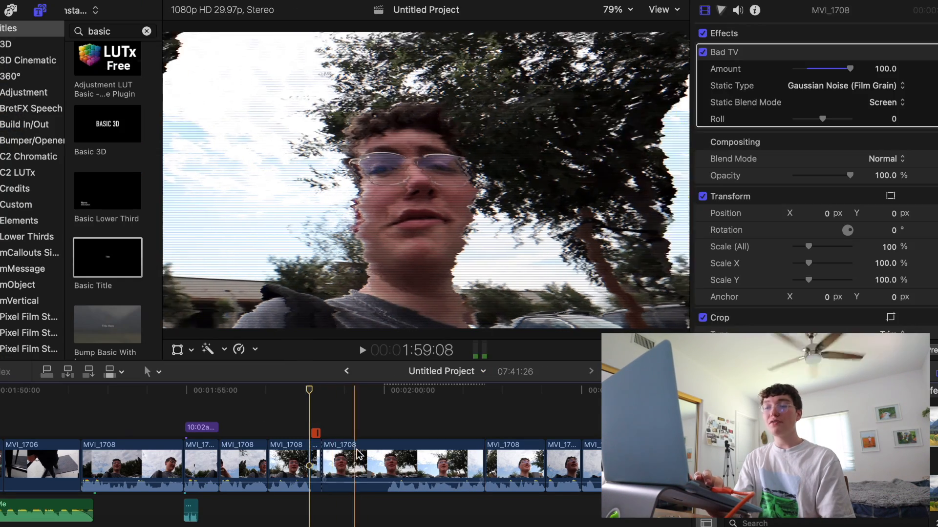
pyautogui.click(356, 452)
pyautogui.click(348, 422)
pyautogui.click(350, 453)
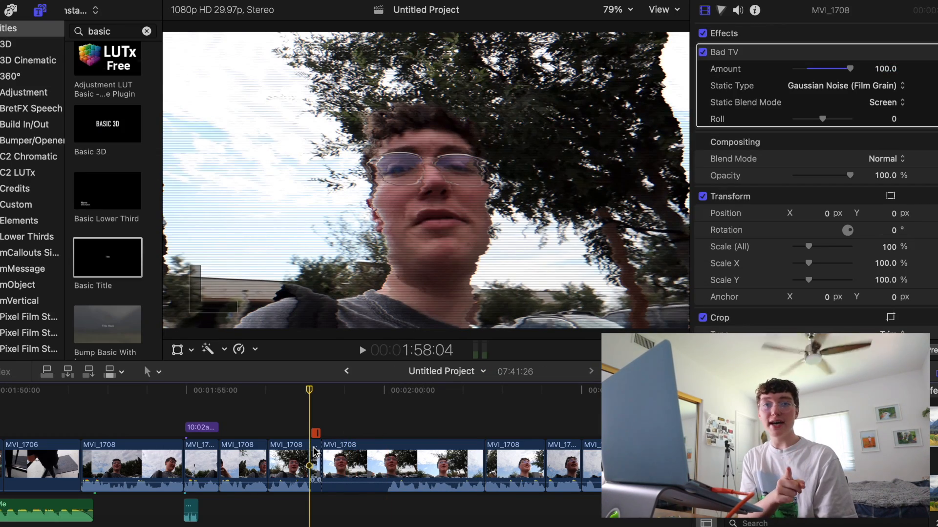
# Reduce the Bad TV amount on the longer MVI_1708 segment to 25, lower it further to about 13, and fine-tune it
pyautogui.moveTo(850, 68); pyautogui.dragTo(806, 71)
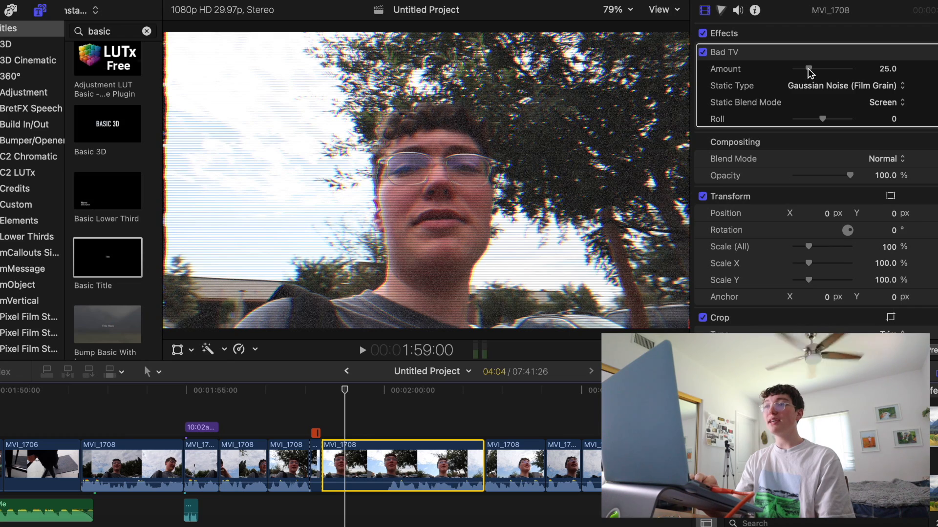
pyautogui.moveTo(801, 72); pyautogui.dragTo(798, 72)
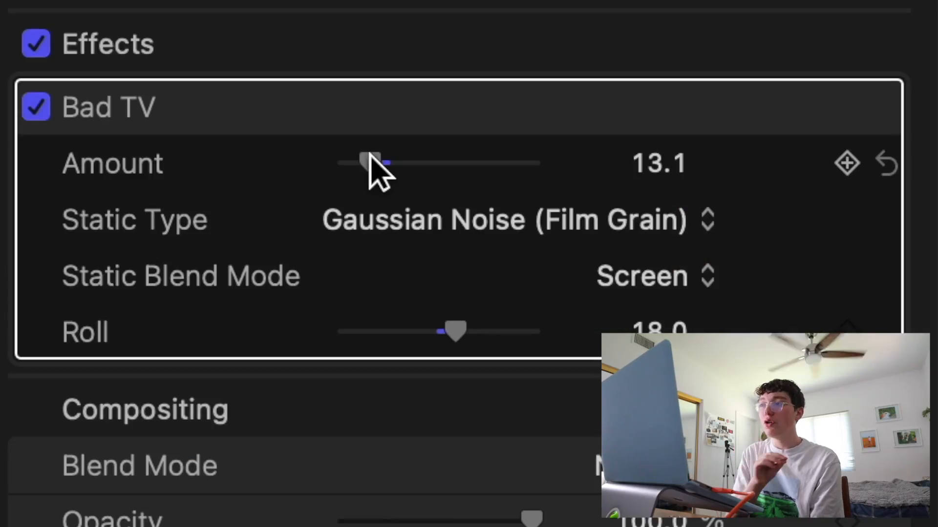
pyautogui.moveTo(370, 156); pyautogui.dragTo(391, 156)
pyautogui.moveTo(391, 156); pyautogui.dragTo(382, 156)
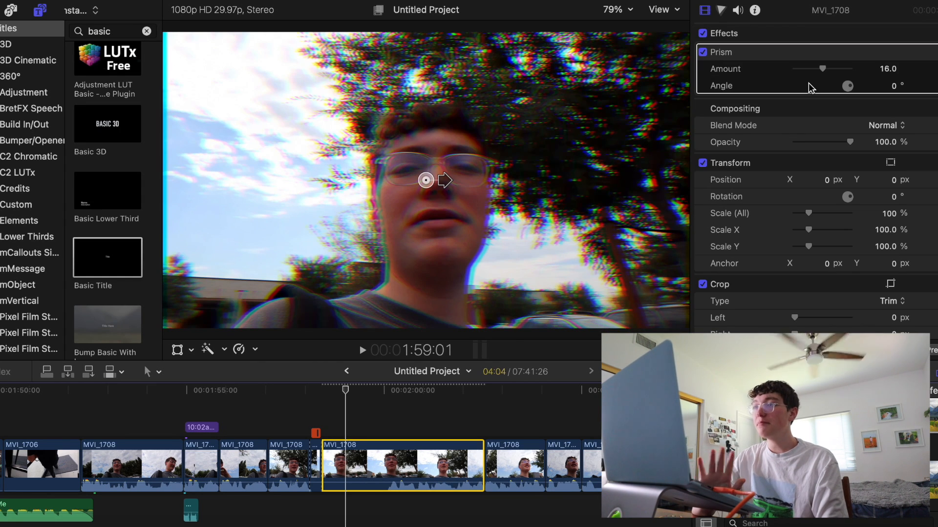
# Slightly reduce the Prism effect's amount on the longer MVI_1708 segment
pyautogui.moveTo(820, 66); pyautogui.dragTo(816, 63)
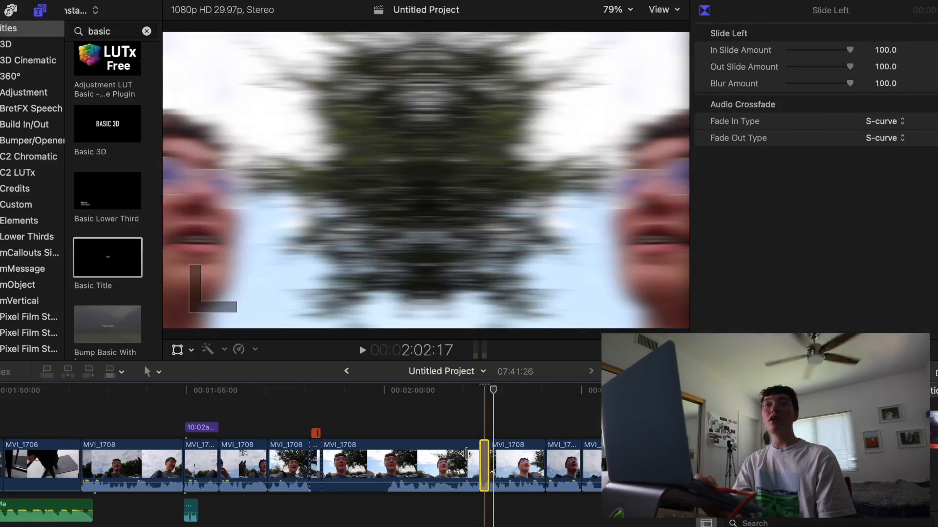
# Search the sound effects library for "swish 2"
pyautogui.click(10, 12)
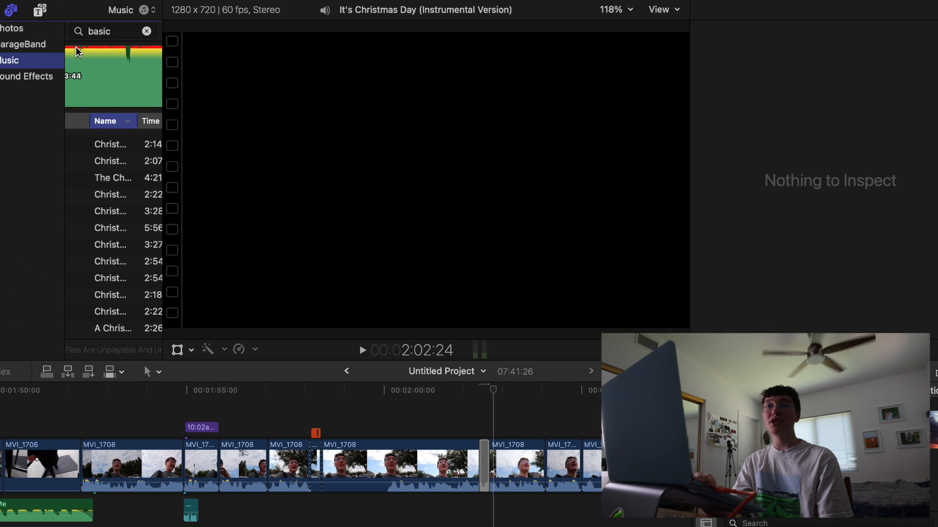
pyautogui.click(36, 75)
pyautogui.doubleClick(97, 31)
pyautogui.write('swi')
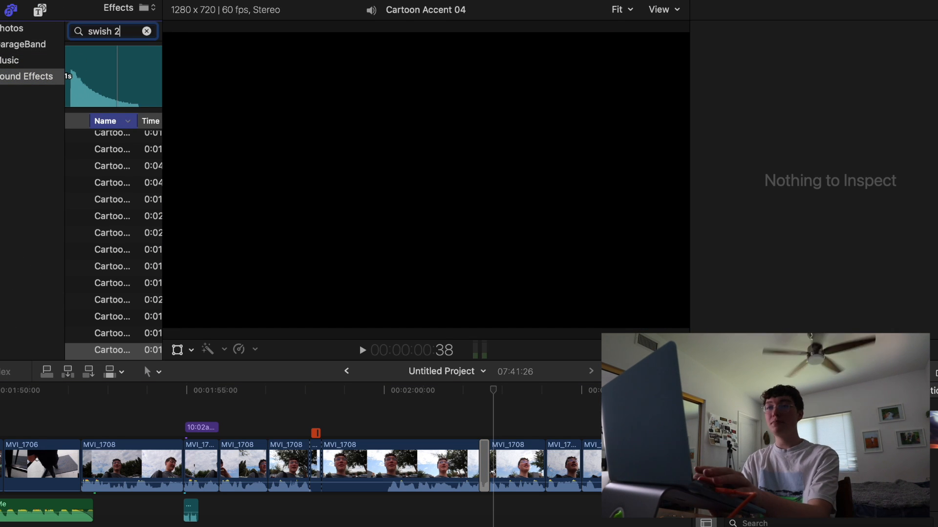
pyautogui.write('sh 2')
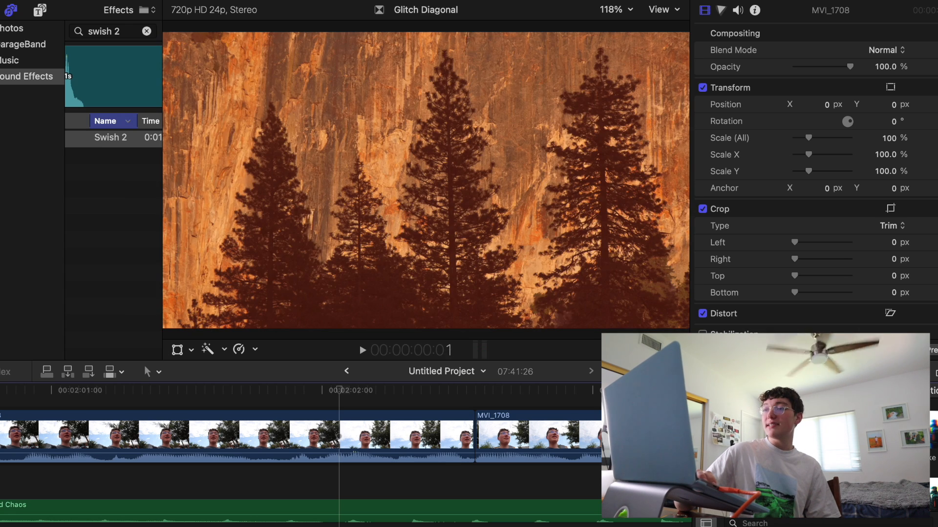
# Try the Glitch Diagonal and Fast Pan Down transitions on the cut between the MVI_1708 clips after 2:02, previewing each
pyautogui.moveTo(879, 433); pyautogui.dragTo(426, 430)
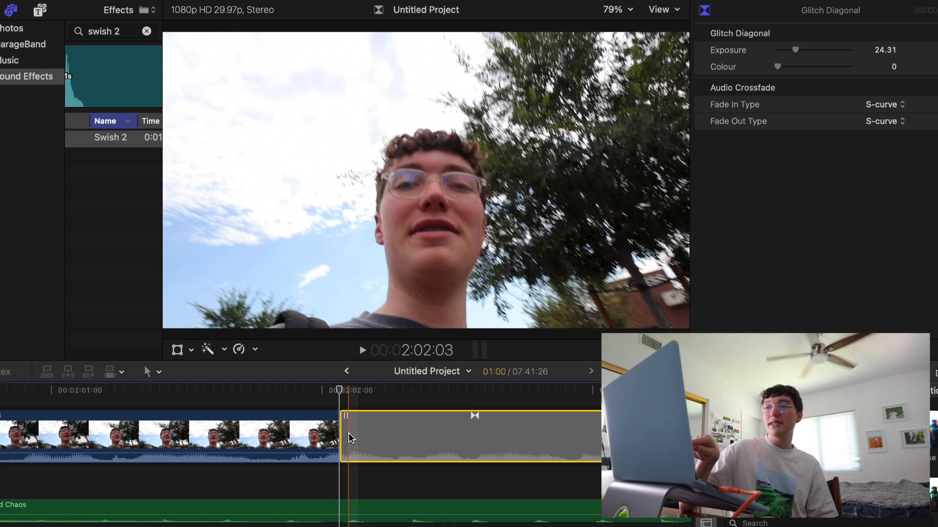
pyautogui.moveTo(440, 401); pyautogui.dragTo(523, 402)
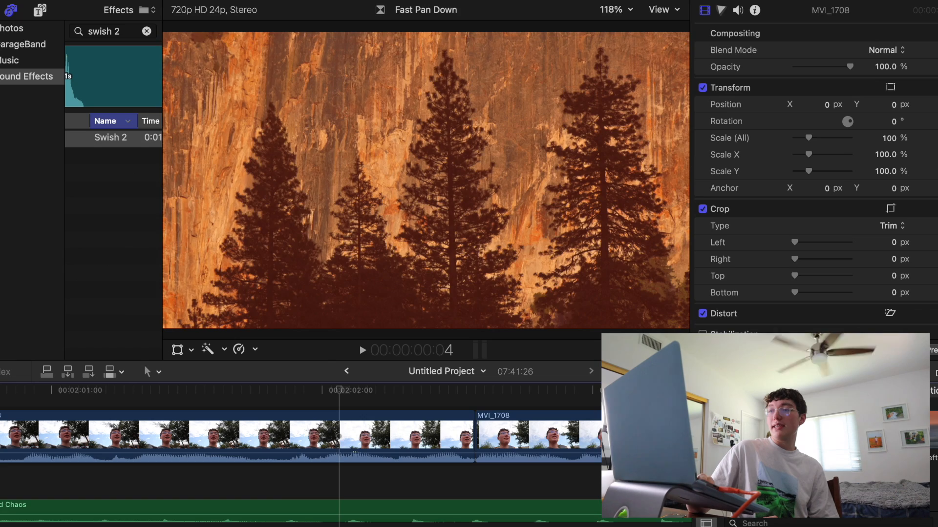
pyautogui.moveTo(604, 267); pyautogui.dragTo(461, 447)
pyautogui.moveTo(345, 392); pyautogui.dragTo(508, 391)
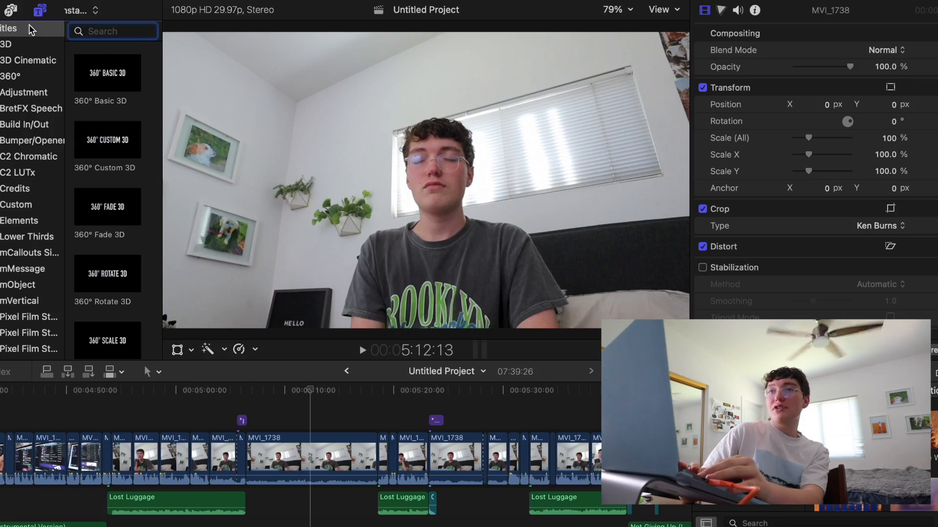
# Search the title library for "basic title"
pyautogui.click(118, 30)
pyautogui.write('basic title')
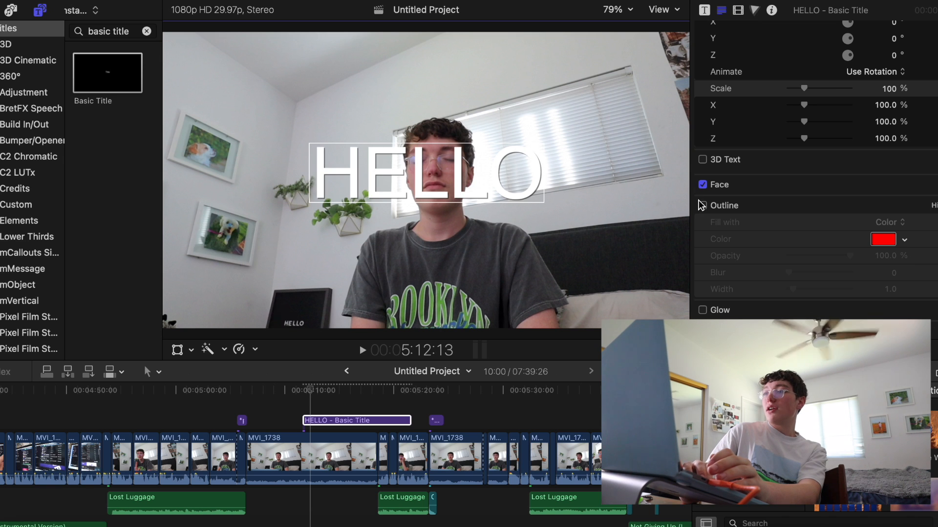
# Set the HELLO title's drop shadow to a distance of 23 and an opacity of 39.19 %
pyautogui.scroll(-5, 859, 298)
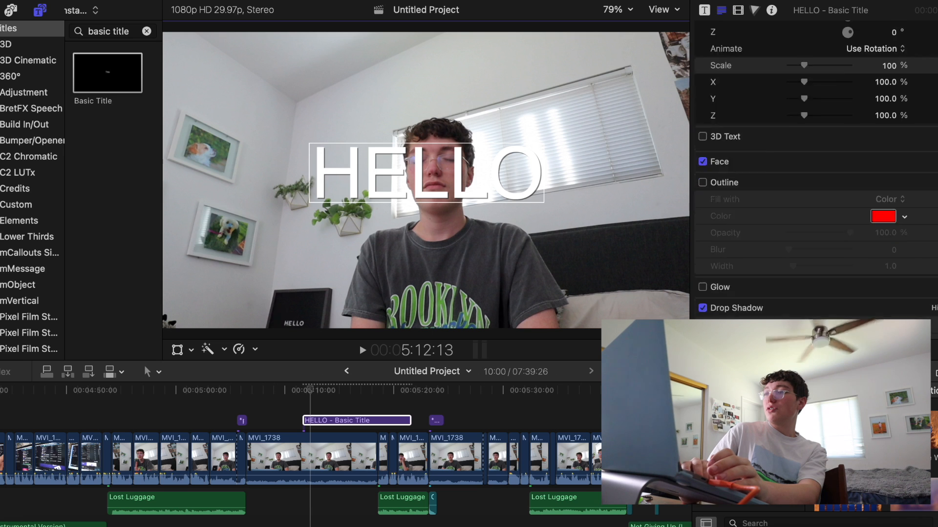
pyautogui.moveTo(792, 314); pyautogui.dragTo(805, 316)
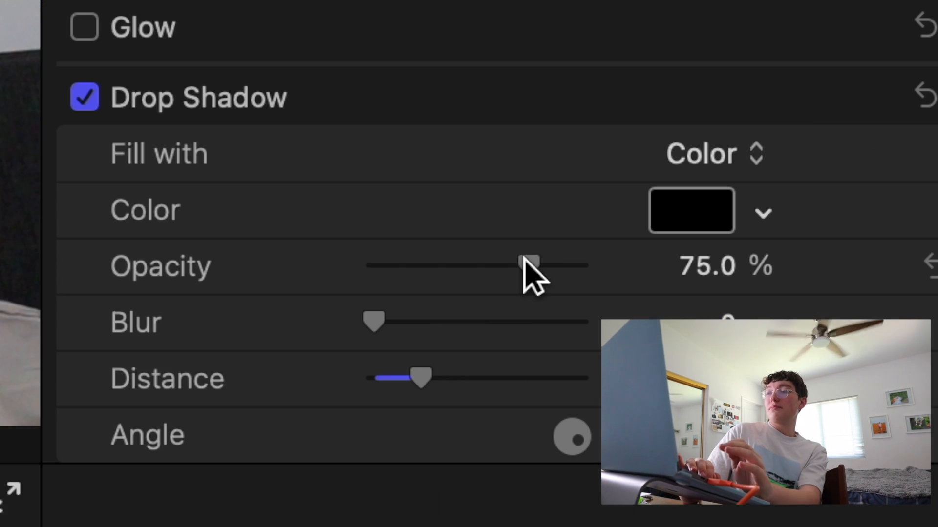
pyautogui.moveTo(525, 264); pyautogui.dragTo(448, 261)
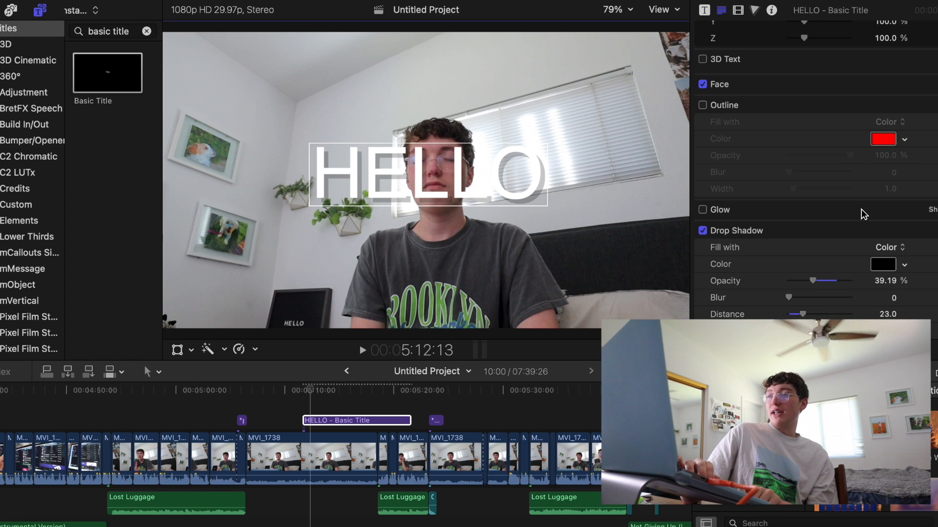
# Preview various fonts on the HELLO title and set it to Avenir Next Bold Italic
pyautogui.scroll(10, 860, 209)
pyautogui.click(825, 134)
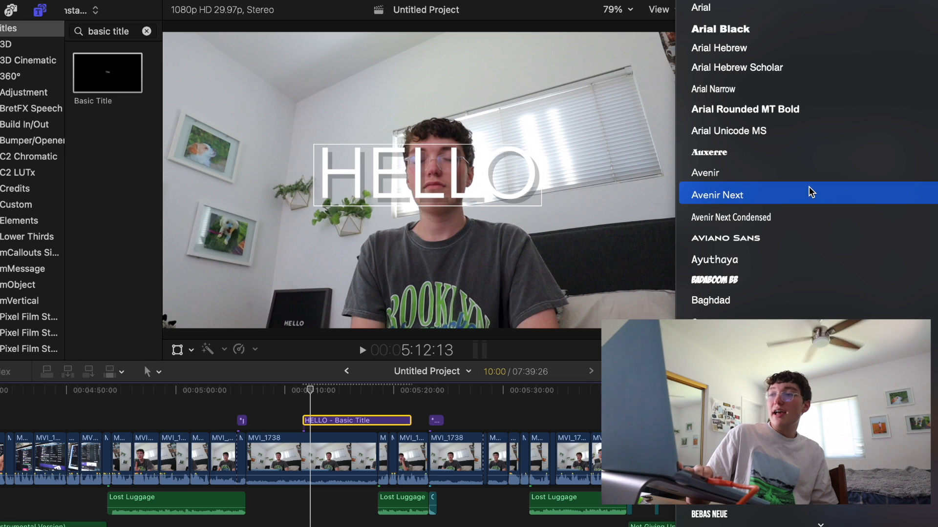
pyautogui.scroll(-10, 766, 266)
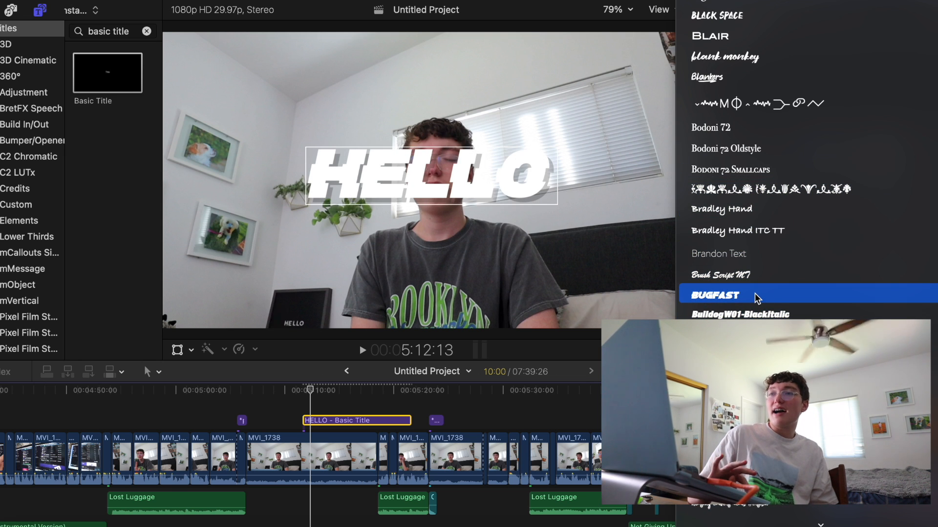
pyautogui.scroll(-15, 755, 293)
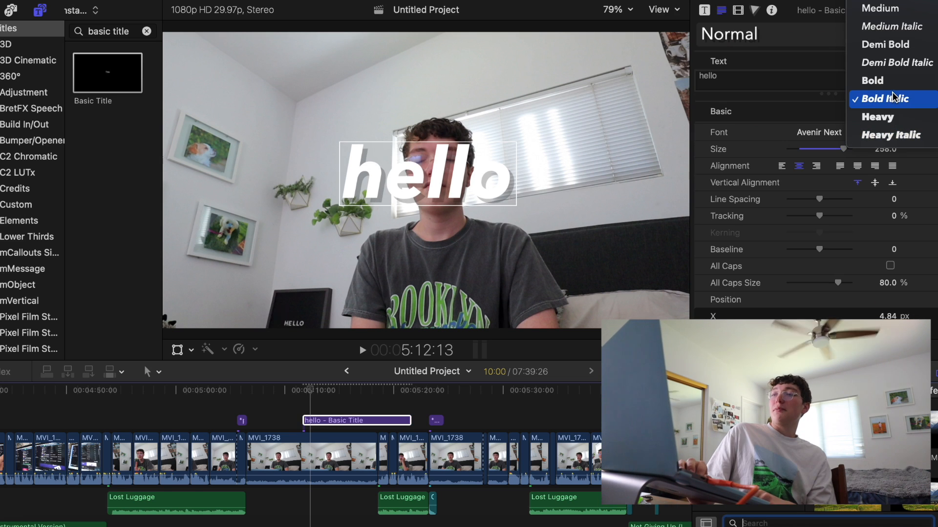
pyautogui.click(892, 98)
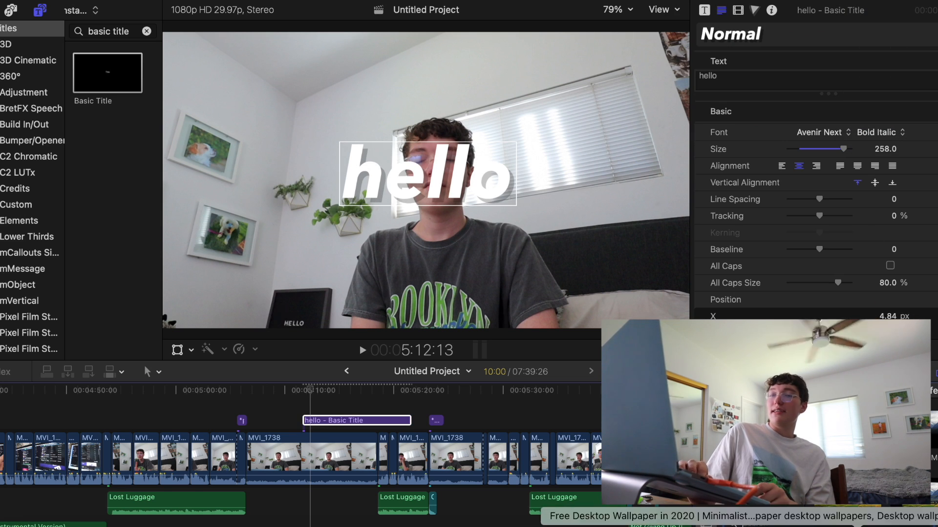
# Search the effects for "under", apply the Underwater effect to the hello title, and preview the playback
pyautogui.write('under')
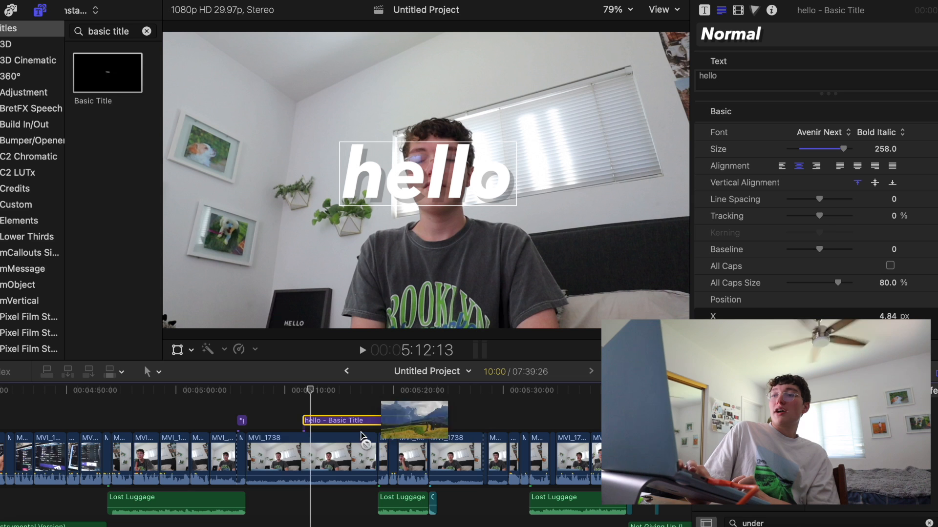
pyautogui.moveTo(830, 441); pyautogui.dragTo(341, 423)
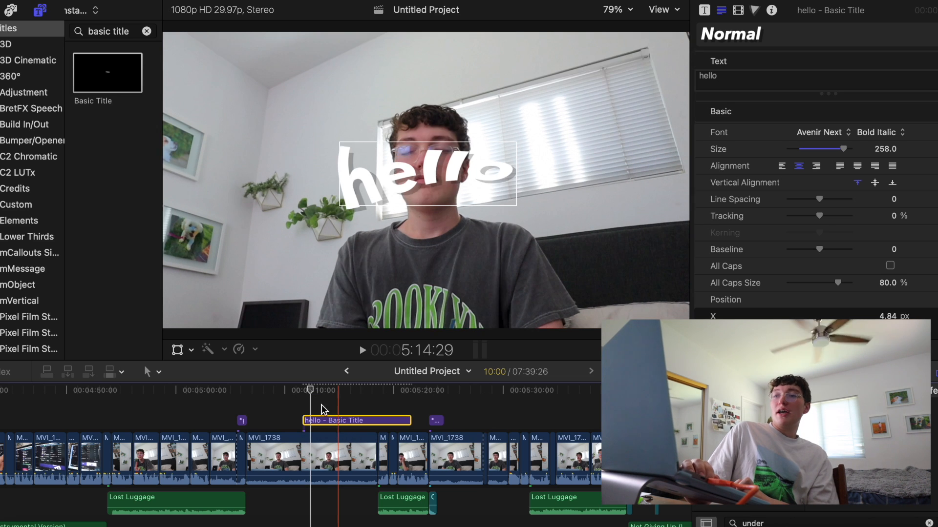
pyautogui.press('space')
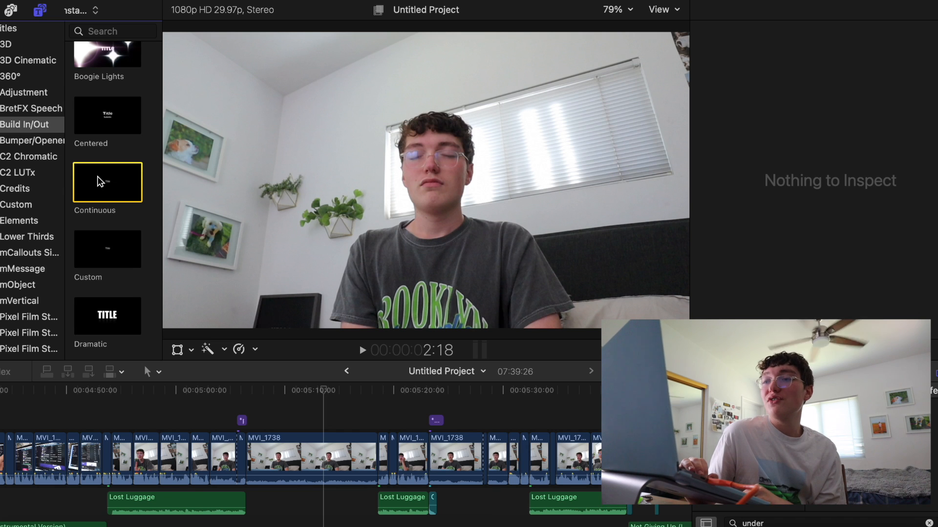
# Place the Continuous title above the MVI_1738 clip at about 5:09 and choose the Celebrate style for it
pyautogui.moveTo(100, 181); pyautogui.dragTo(285, 409)
pyautogui.click(299, 420)
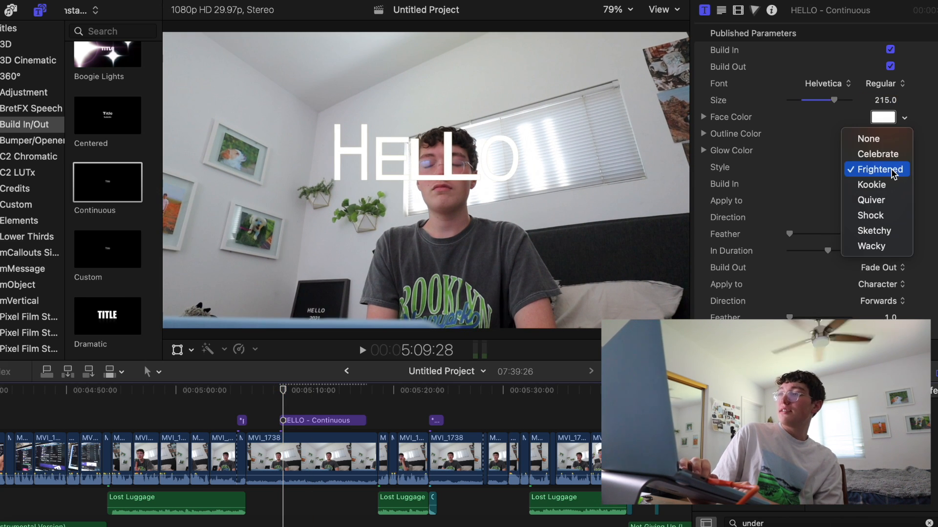
pyautogui.click(891, 153)
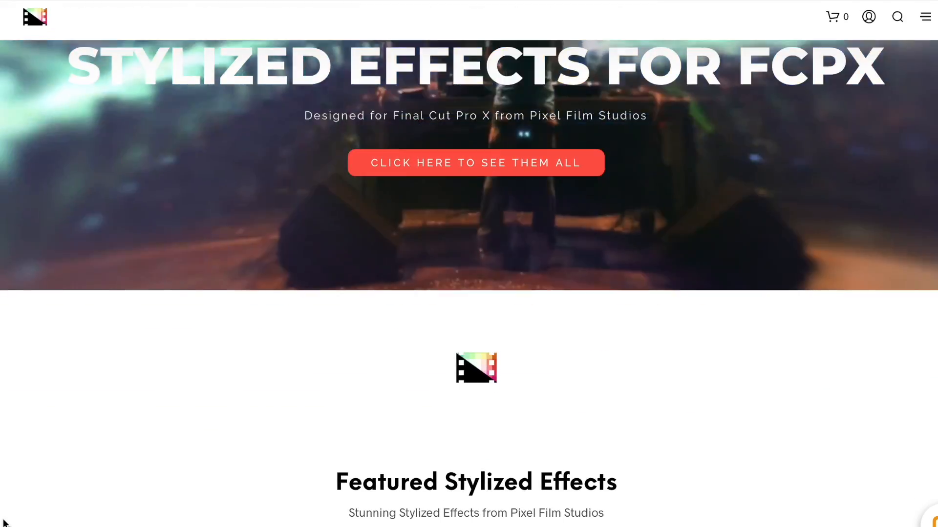
# Examine the featured stylized effects for FCPX on the Pixel Film Studios website
pyautogui.scroll(-10, 4, 522)
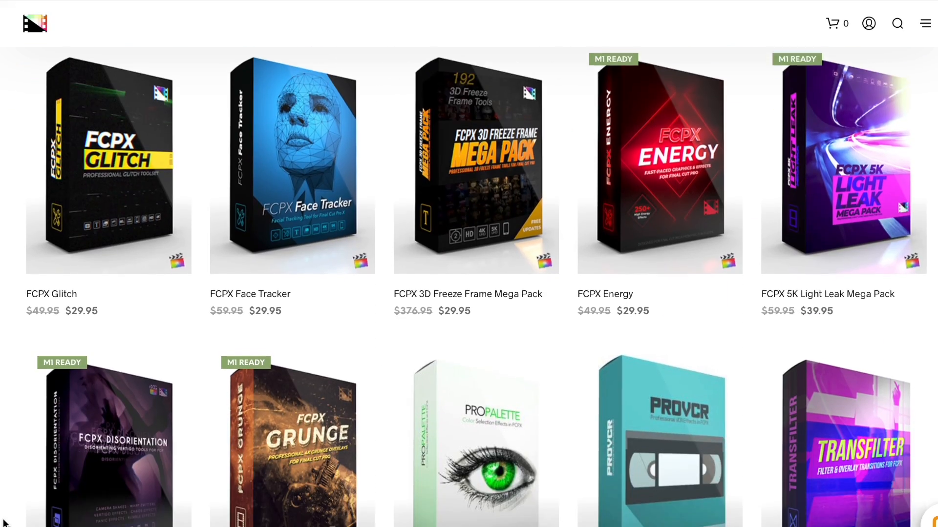
pyautogui.scroll(-5, 4, 521)
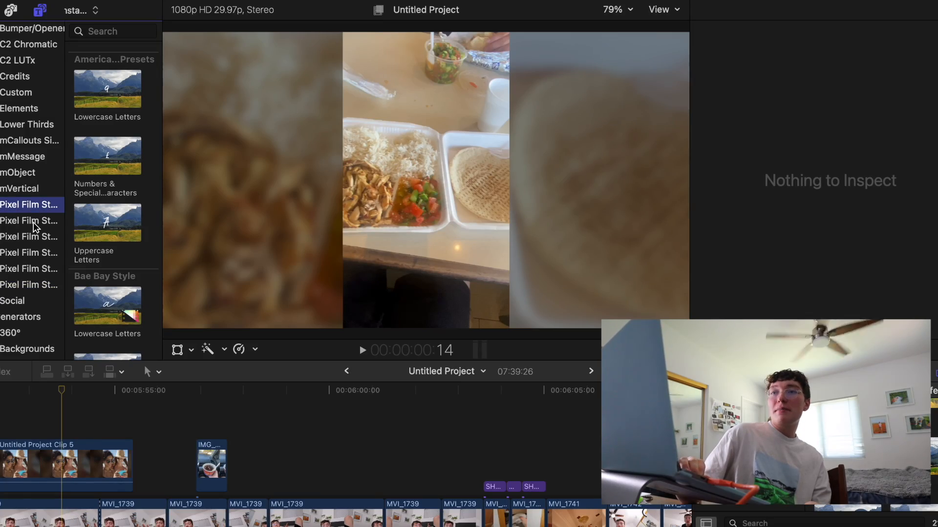
# Preview the Pixel Film Studios Lowercase Letters title and try the Base Slide [Static] title above the MVI_1739 clip at about 5:59
pyautogui.click(107, 106)
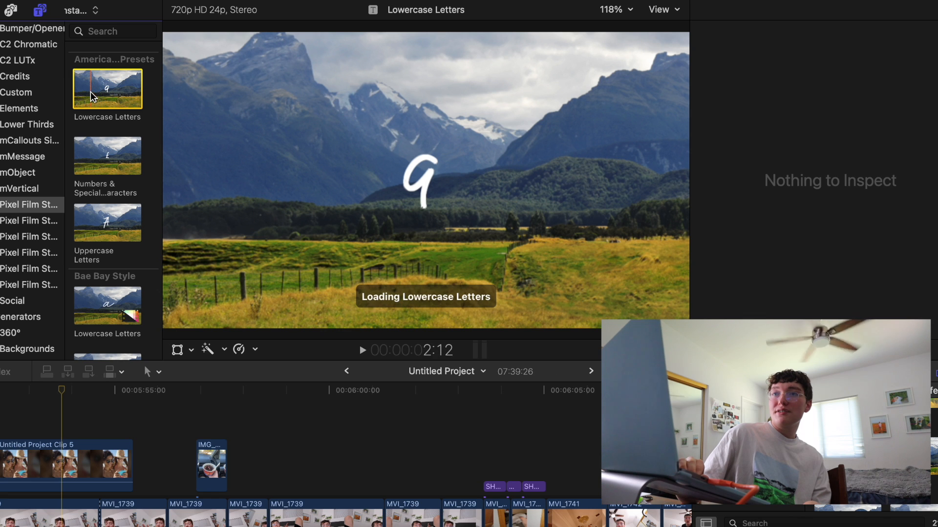
pyautogui.click(31, 287)
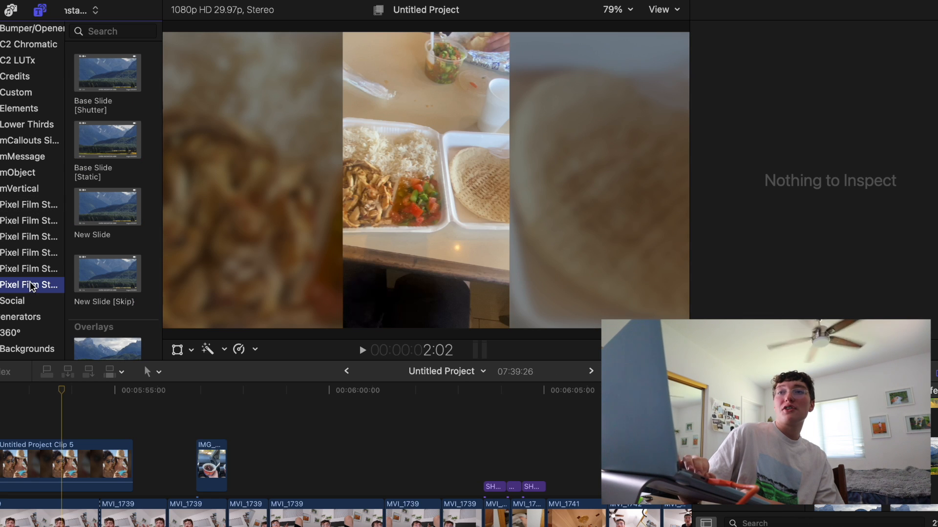
pyautogui.click(101, 76)
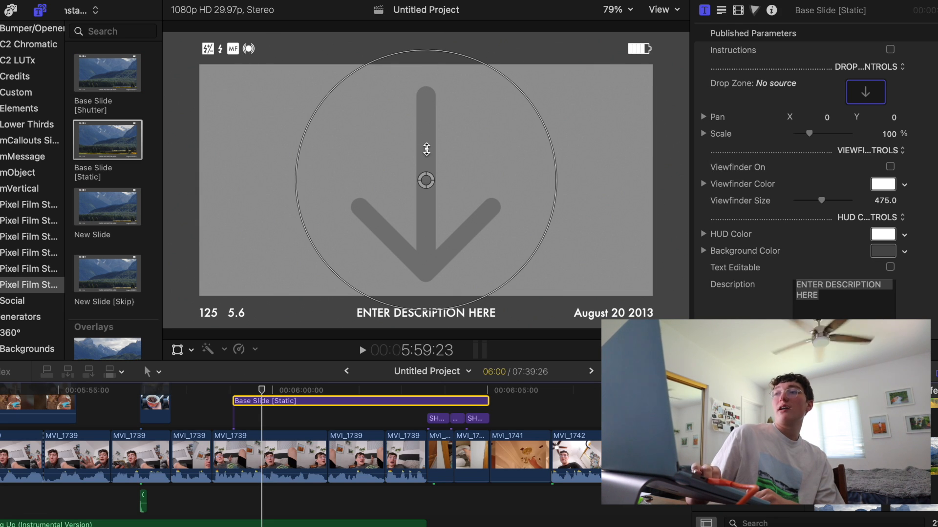
pyautogui.scroll(-5, 789, 215)
pyautogui.scroll(8, 789, 214)
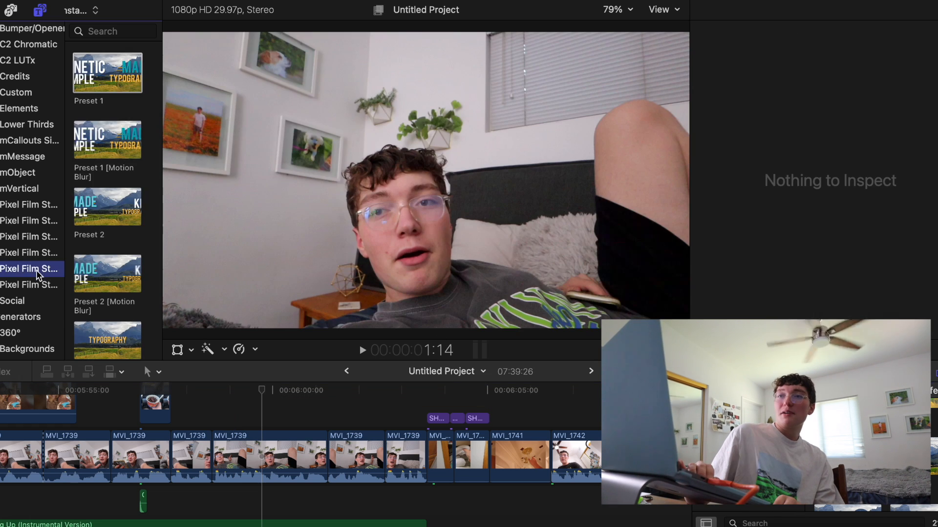
# Look through the installed title collections, including the other Pixel Film Studios packs, mCallouts Simple 2 and mObject
pyautogui.click(38, 239)
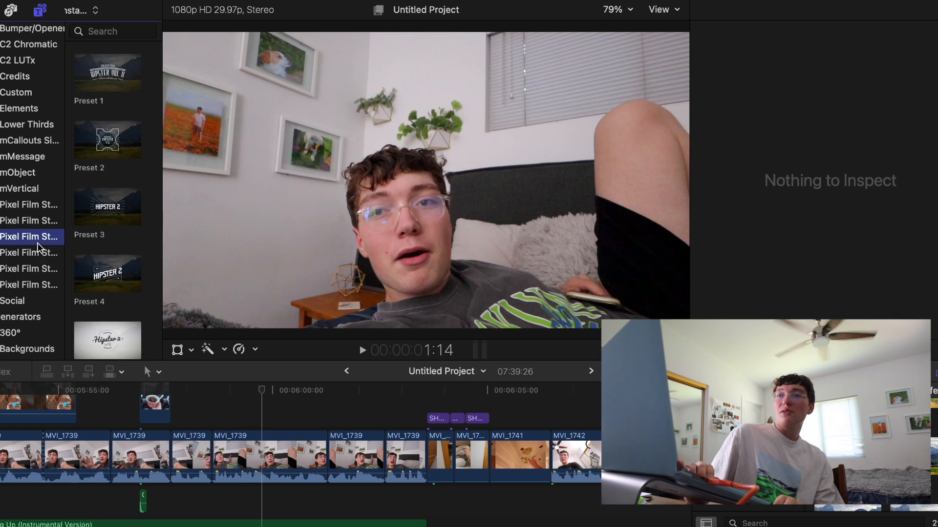
pyautogui.click(38, 255)
pyautogui.click(39, 268)
pyautogui.click(39, 253)
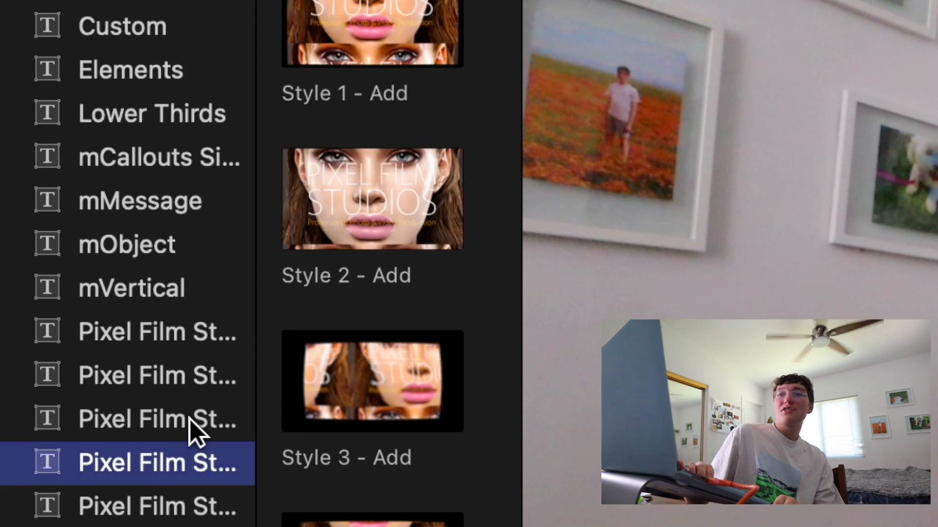
pyautogui.click(40, 238)
pyautogui.click(371, 230)
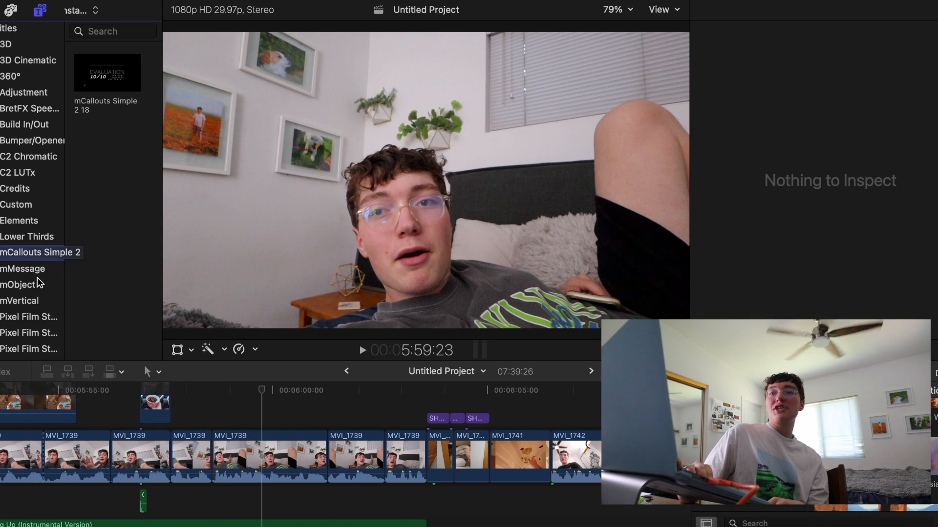
pyautogui.click(37, 279)
pyautogui.scroll(-2, 37, 288)
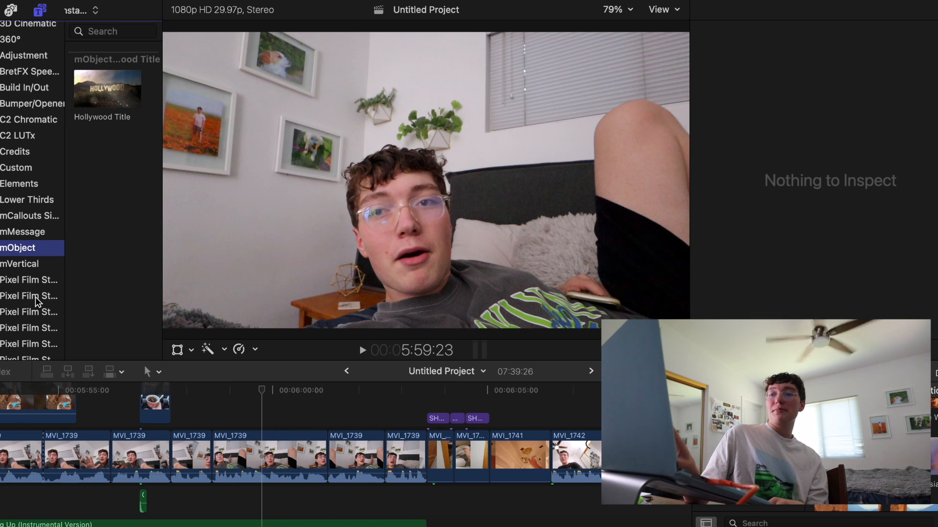
pyautogui.click(35, 297)
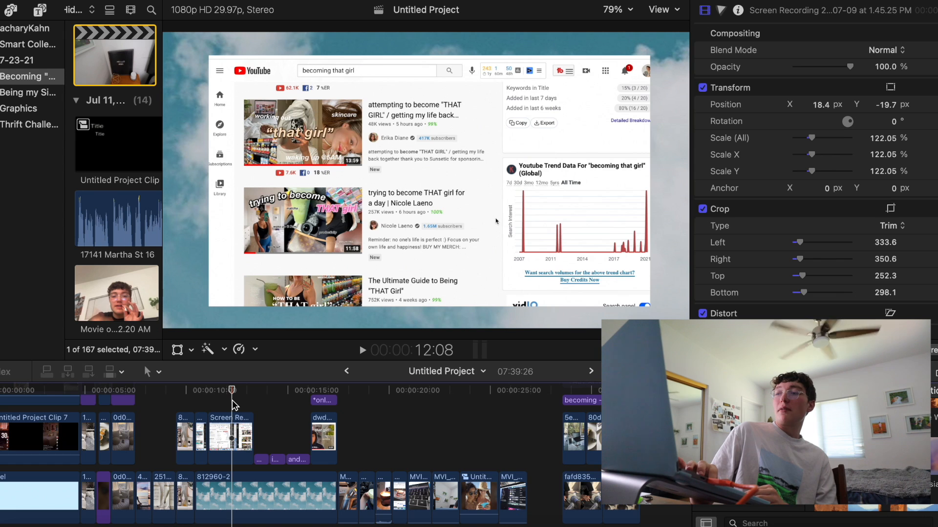
# Enlarge the timeline and play the becoming "THAT BOY" title section at about 0:29
pyautogui.press('super+equal')
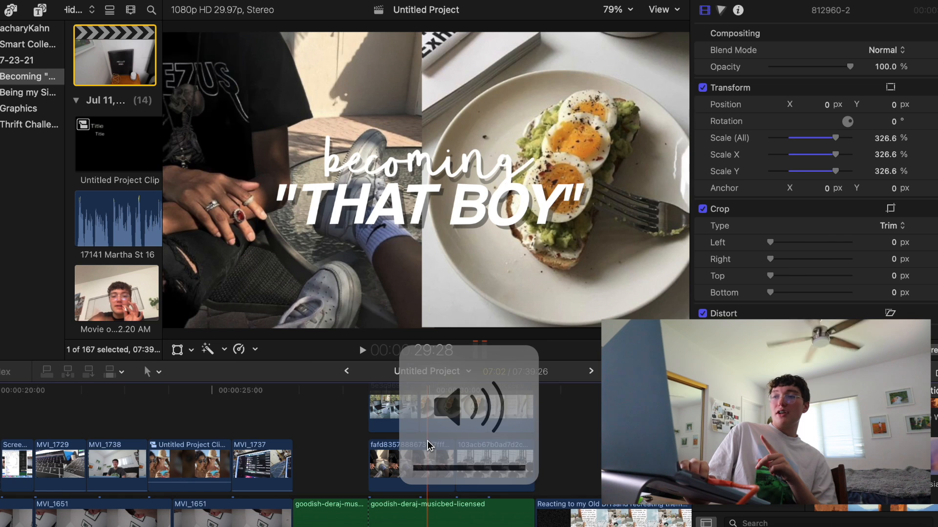
pyautogui.press('space')
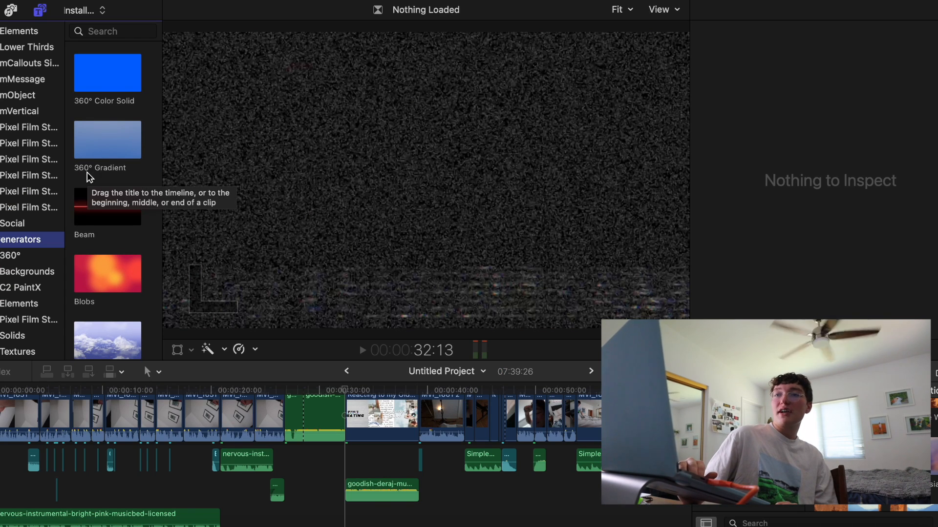
# Browse the available generators and examine the ff overlay above the MVI_1668 clips at about 1:01 in the timeline
pyautogui.scroll(-10, 90, 177)
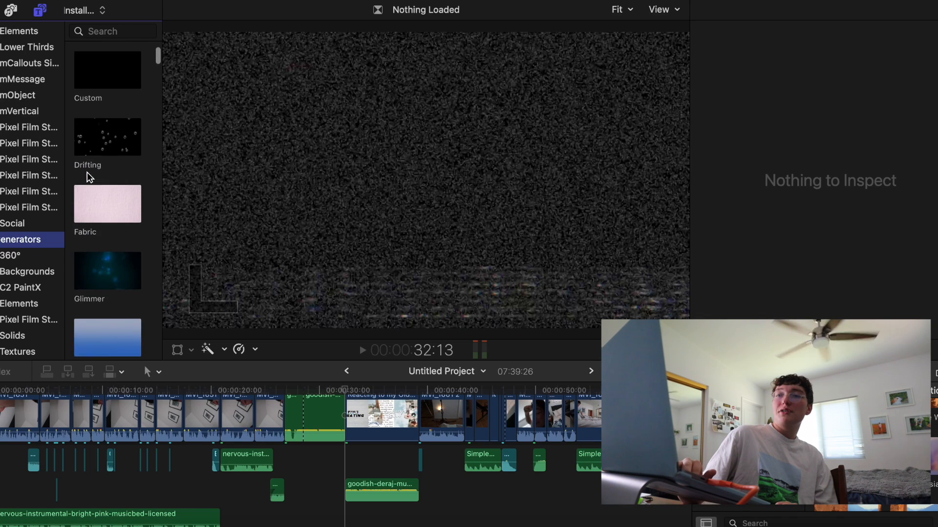
pyautogui.scroll(8, 90, 178)
pyautogui.scroll(2, 90, 177)
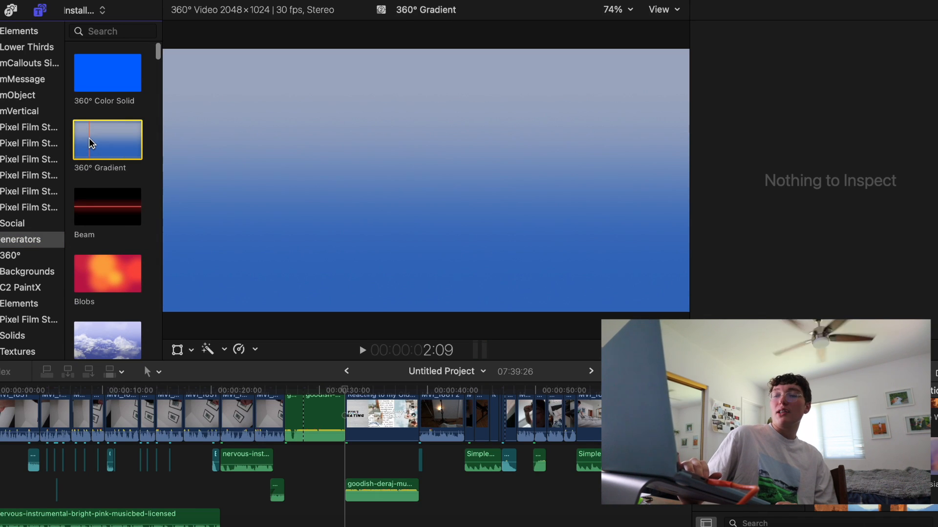
pyautogui.scroll(-15, 92, 143)
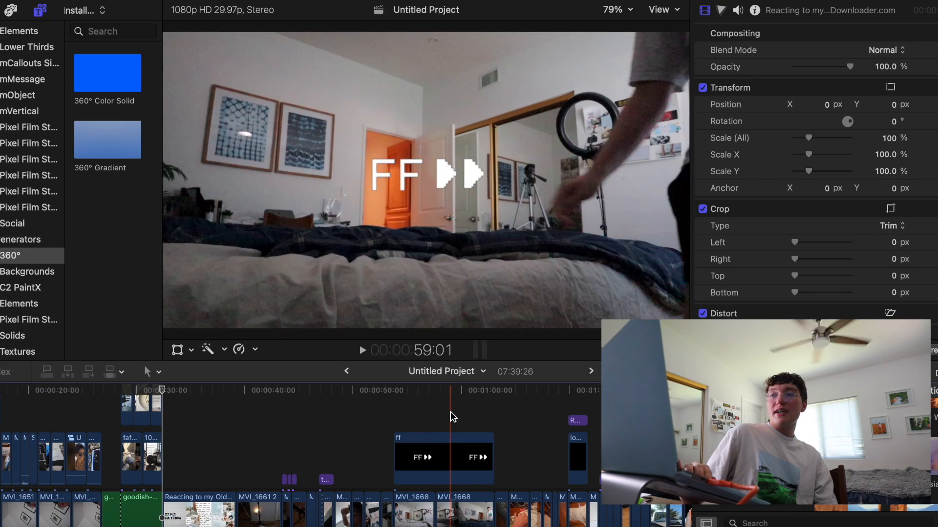
pyautogui.hscroll(5, 450, 412)
pyautogui.click(398, 403)
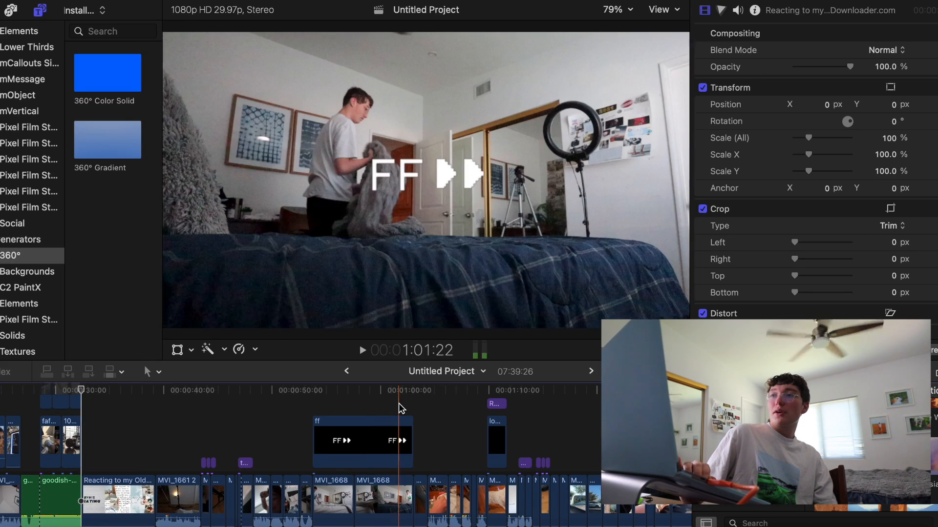